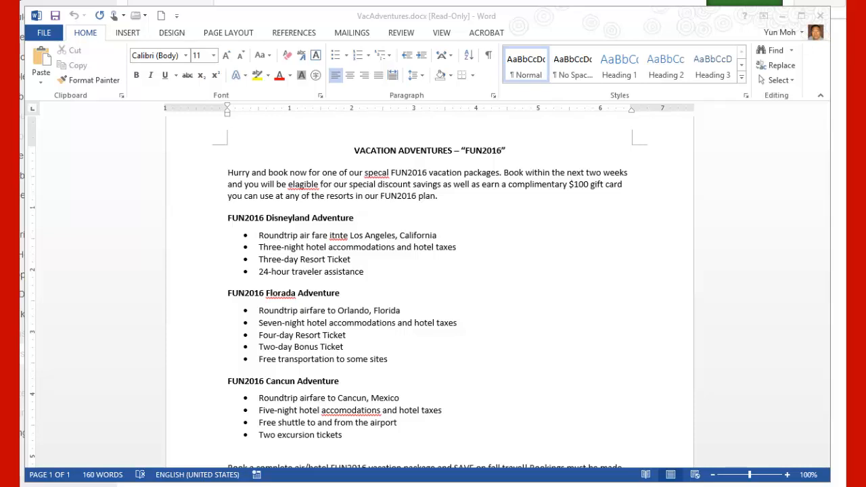
# Begin saving a copy of the document in Chapter05, creating and opening a new folder named Assignments Ch 5.
pyautogui.click(276, 184)
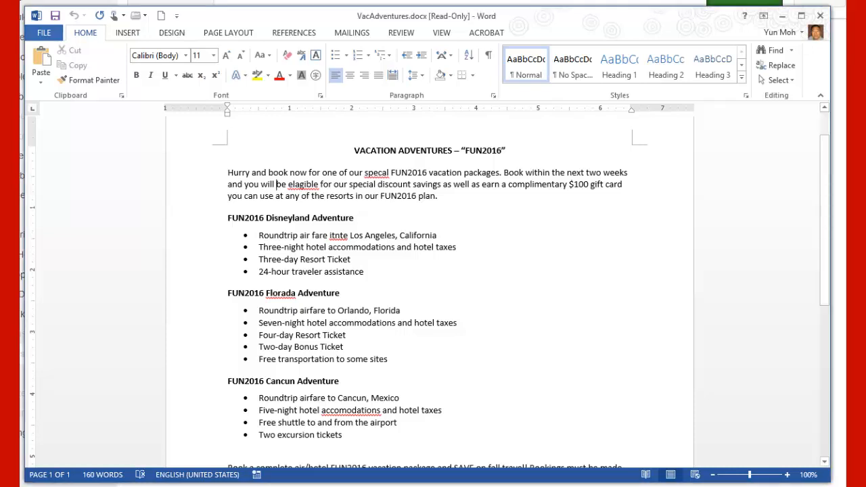
pyautogui.click(44, 33)
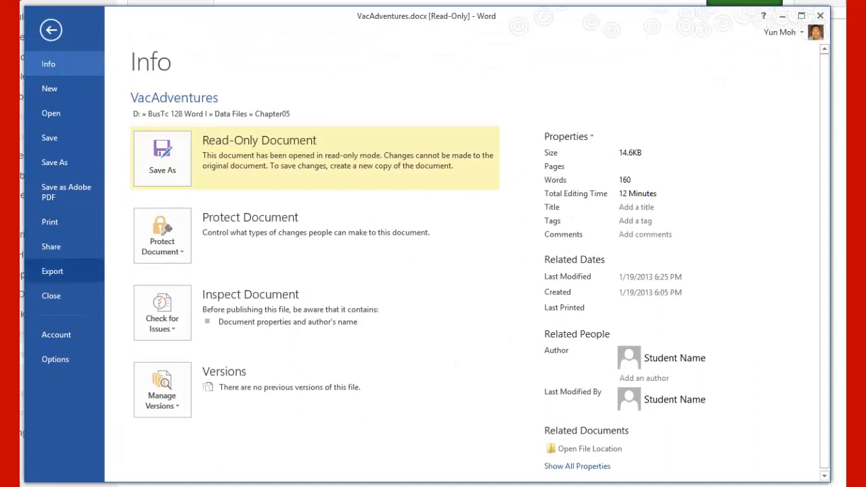
pyautogui.click(54, 162)
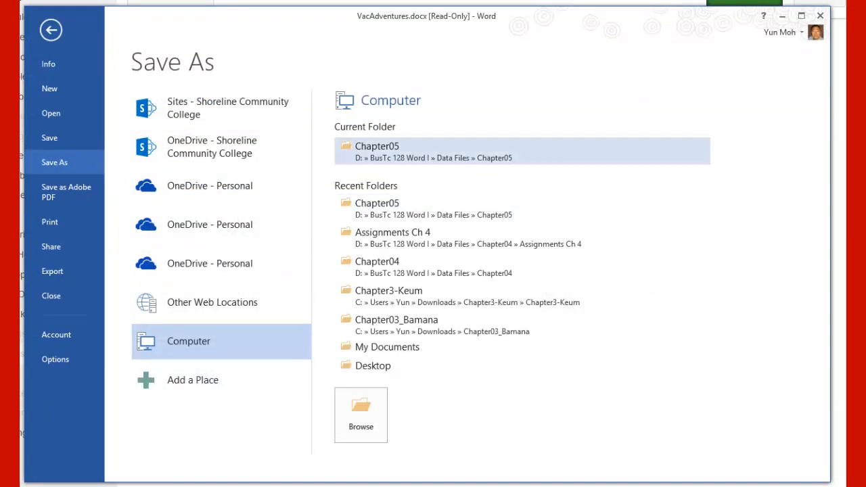
pyautogui.click(382, 154)
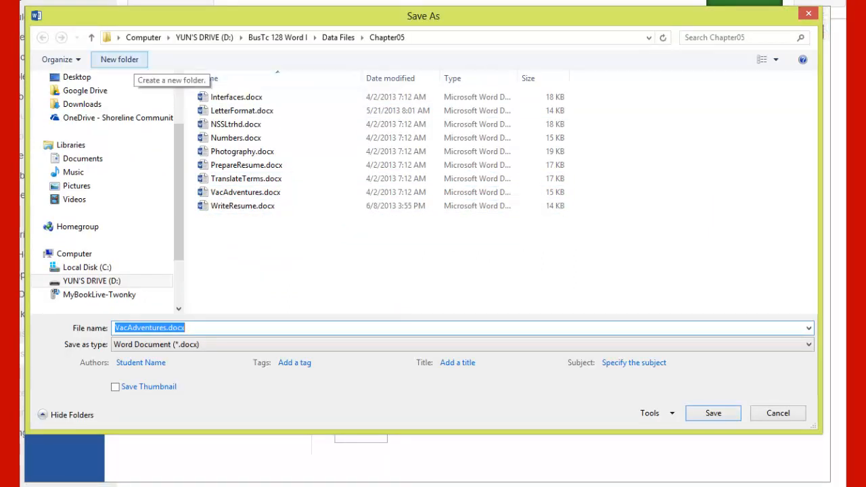
pyautogui.click(119, 59)
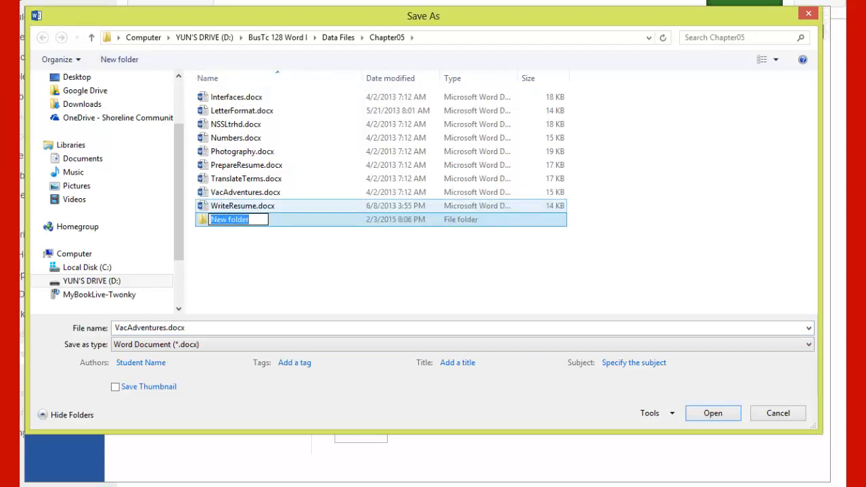
pyautogui.write('Assignme')
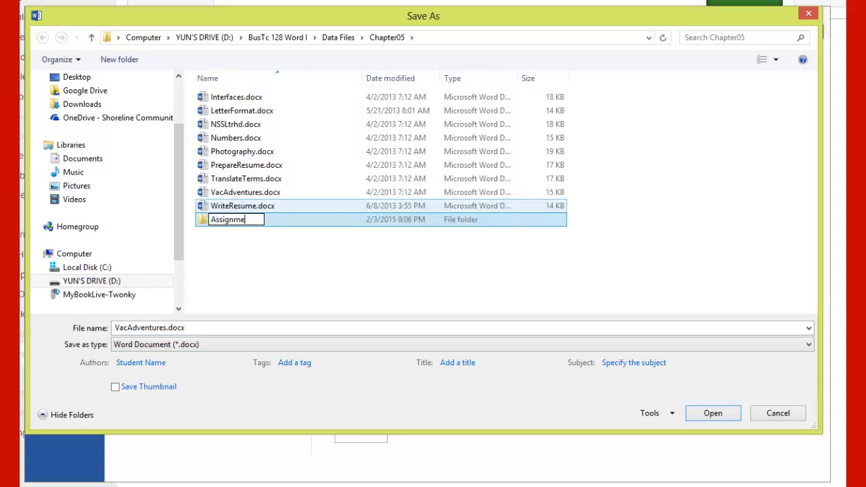
pyautogui.write('nts Ch 5')
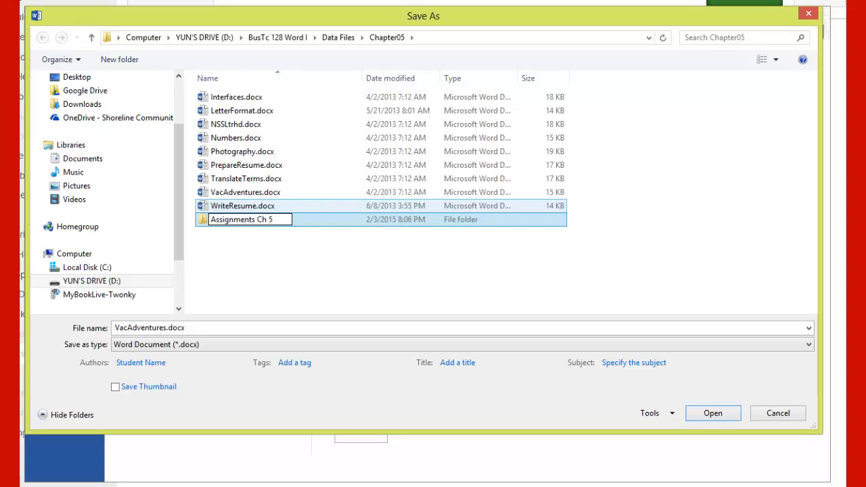
pyautogui.press('Return')
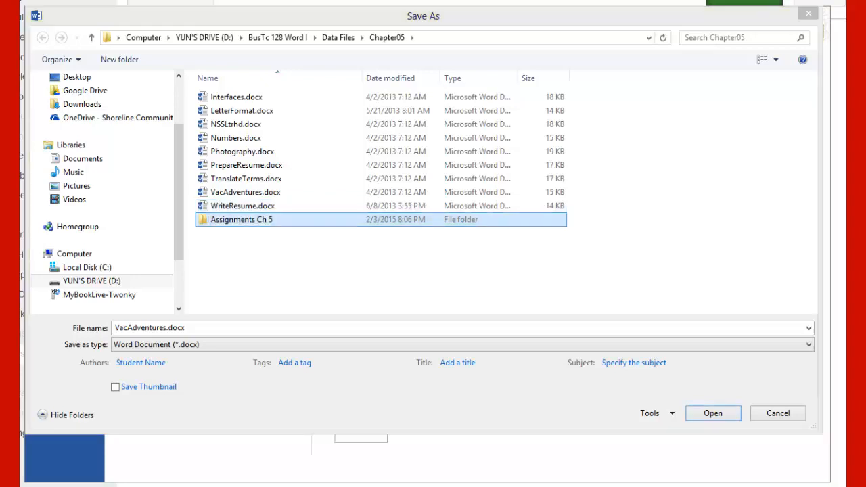
pyautogui.press('Return')
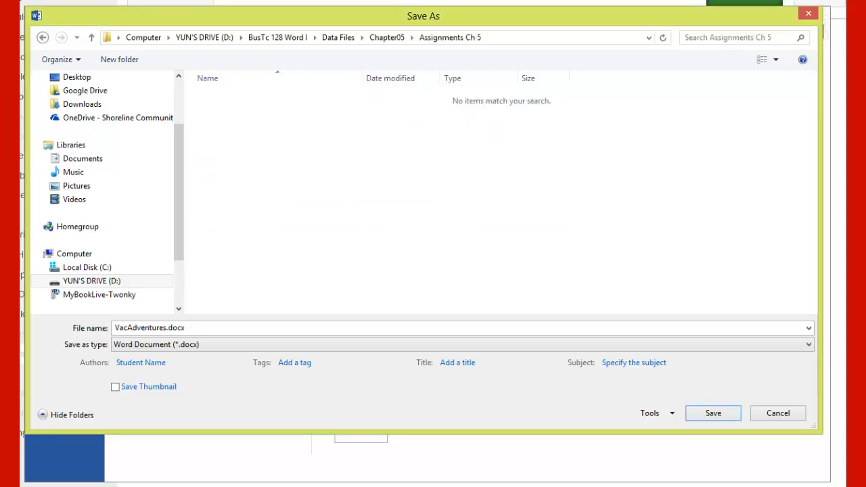
# Save the copy in the new folder as C05-E01-VacAdventures.docx.
pyautogui.click(149, 328)
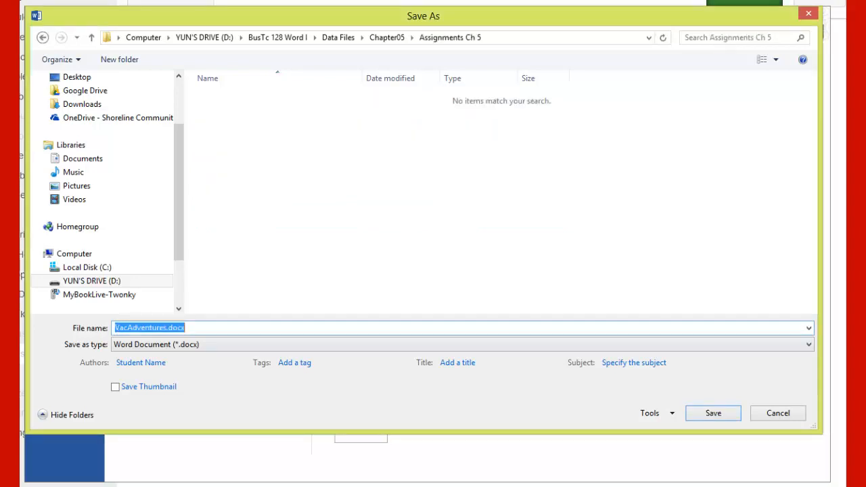
pyautogui.click(181, 328)
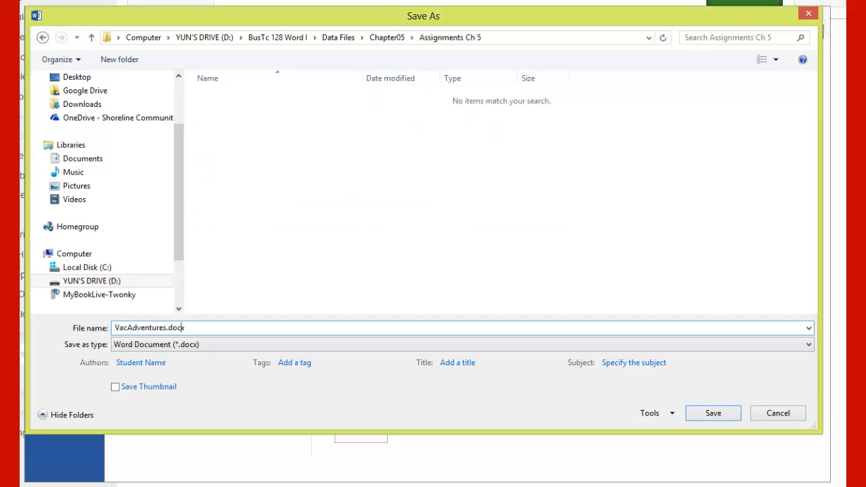
pyautogui.click(115, 327)
pyautogui.write('C05')
pyautogui.write('-E0')
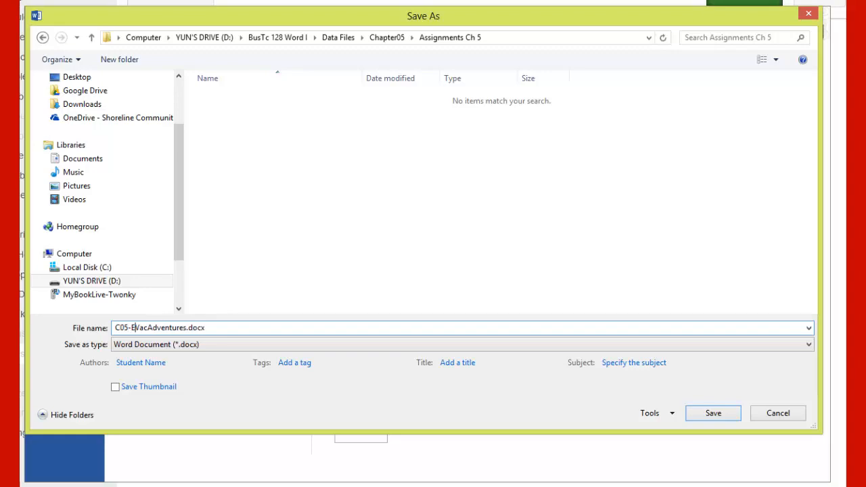
pyautogui.write('1-')
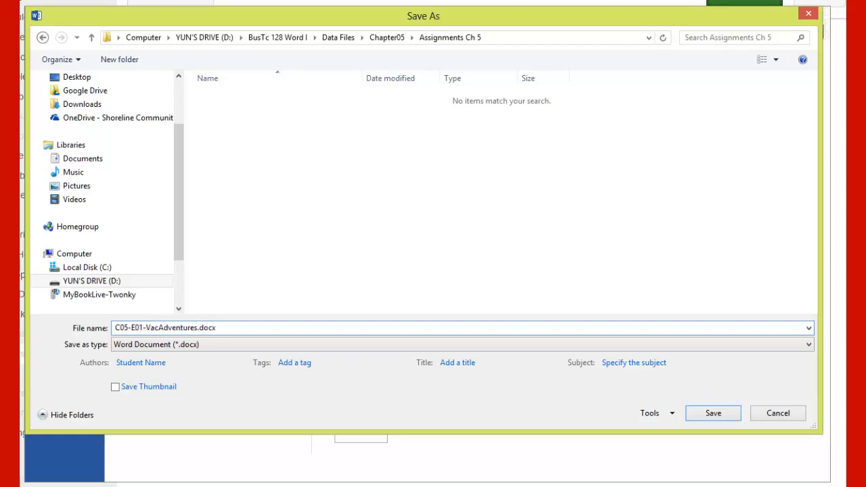
pyautogui.press('Return')
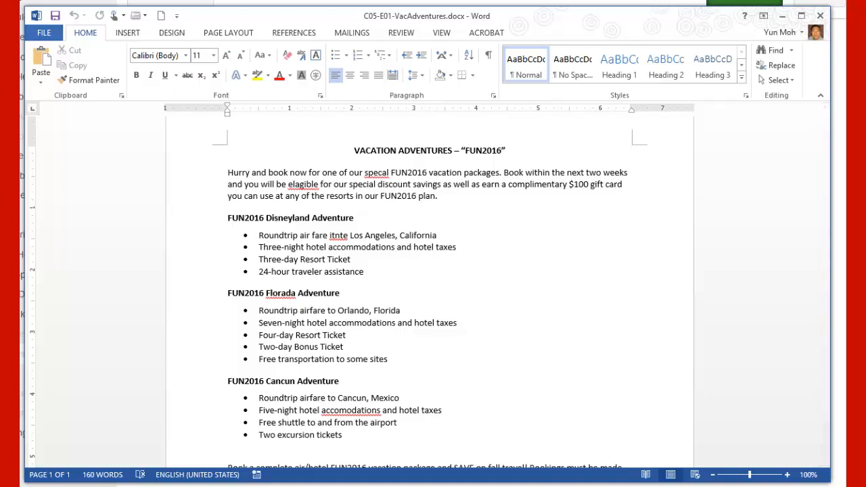
# Turn off the three Korean spelling options in the proofing options: combine aux verb/adj., search misused word list and process compound nouns.
pyautogui.click(43, 33)
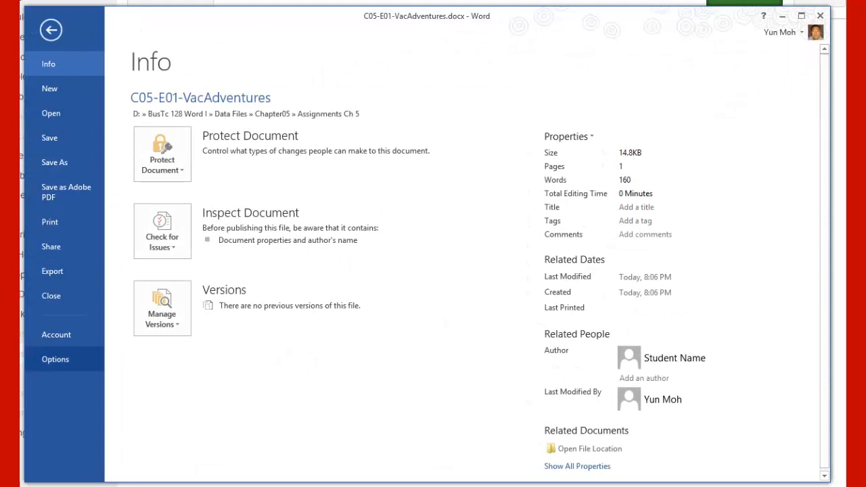
pyautogui.click(54, 359)
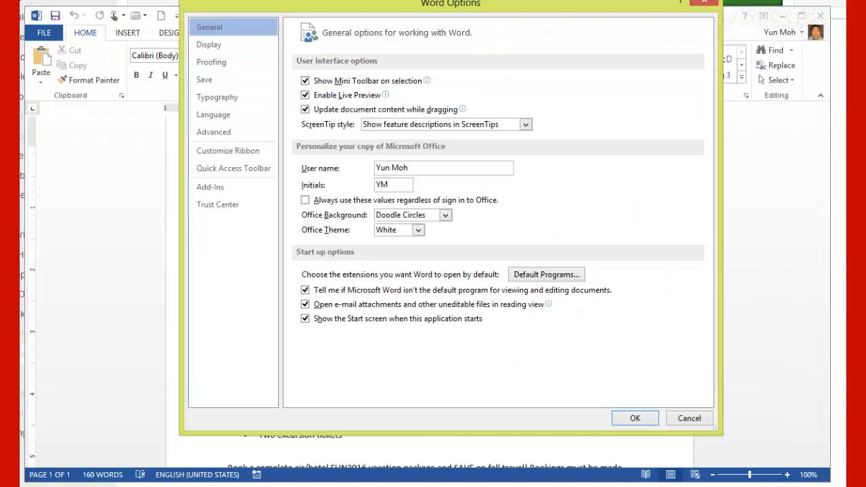
pyautogui.moveTo(304, 4); pyautogui.dragTo(285, 42)
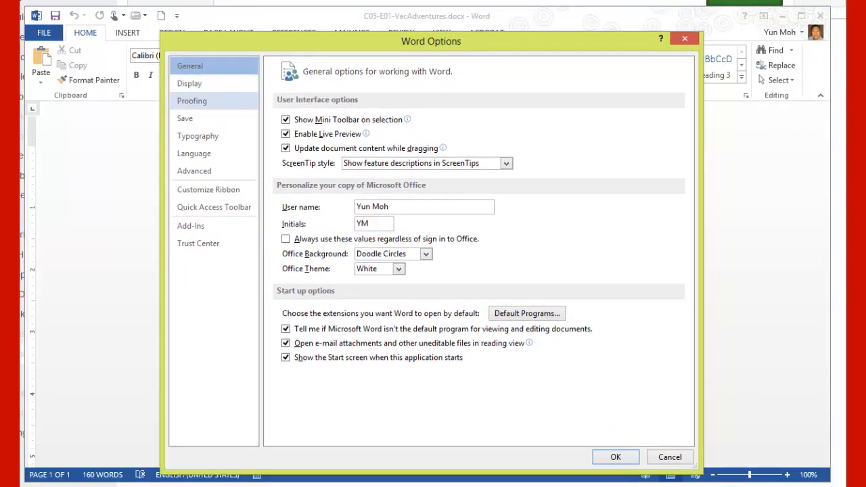
pyautogui.click(192, 101)
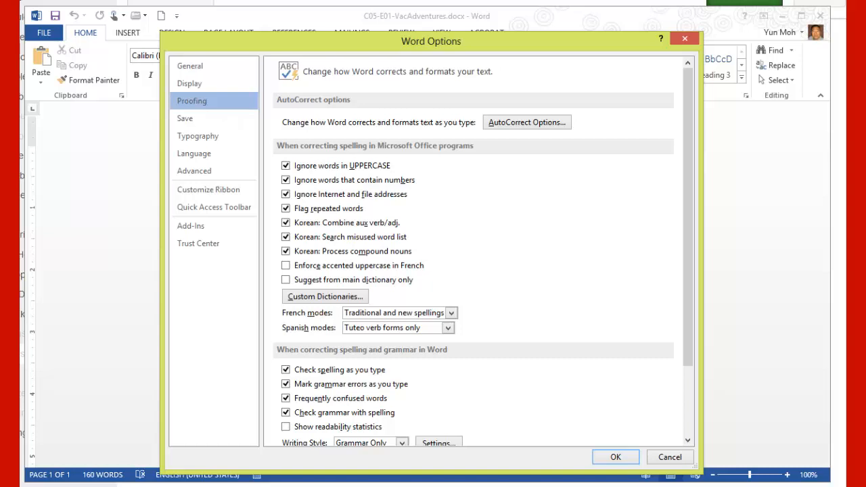
pyautogui.moveTo(688, 217)
pyautogui.mouseDown()
pyautogui.moveTo(688, 286)
pyautogui.moveTo(688, 216)
pyautogui.mouseUp()
pyautogui.click(285, 222)
pyautogui.click(285, 237)
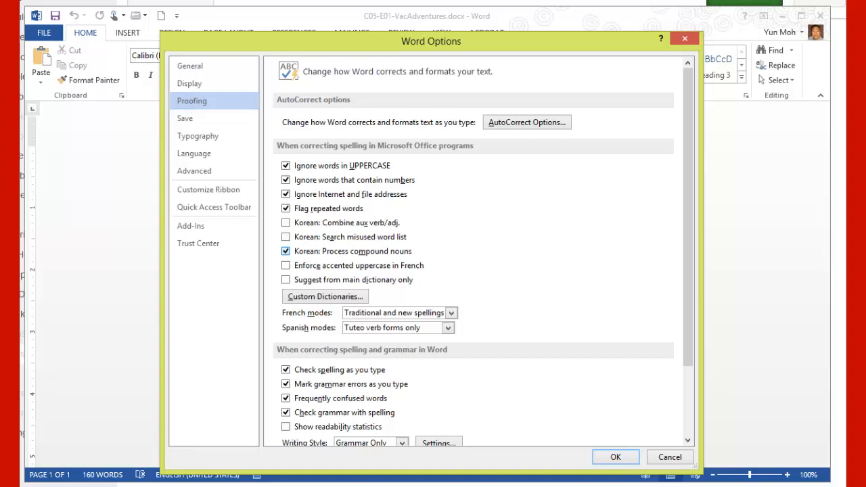
pyautogui.click(286, 251)
# Review the spelling and grammar correction settings, keep words in UPPERCASE ignored, and apply the proofing options.
pyautogui.click(285, 165)
pyautogui.click(285, 166)
pyautogui.scroll(-4, 473, 250)
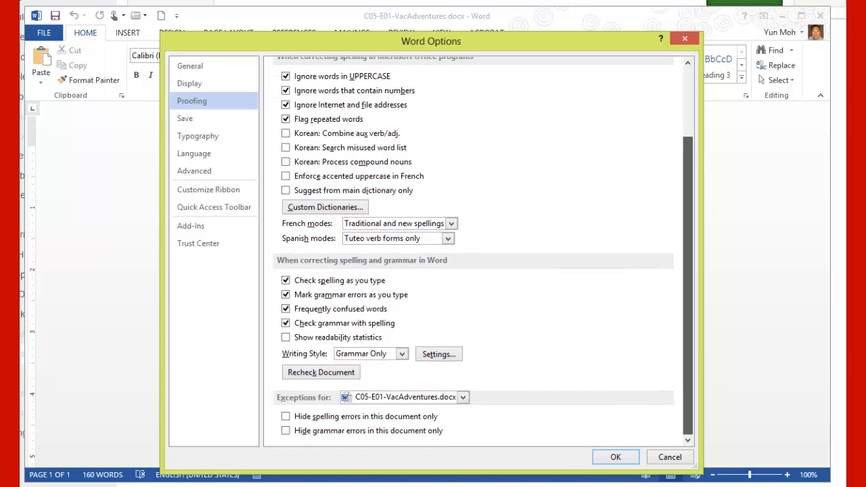
pyautogui.scroll(4, 474, 250)
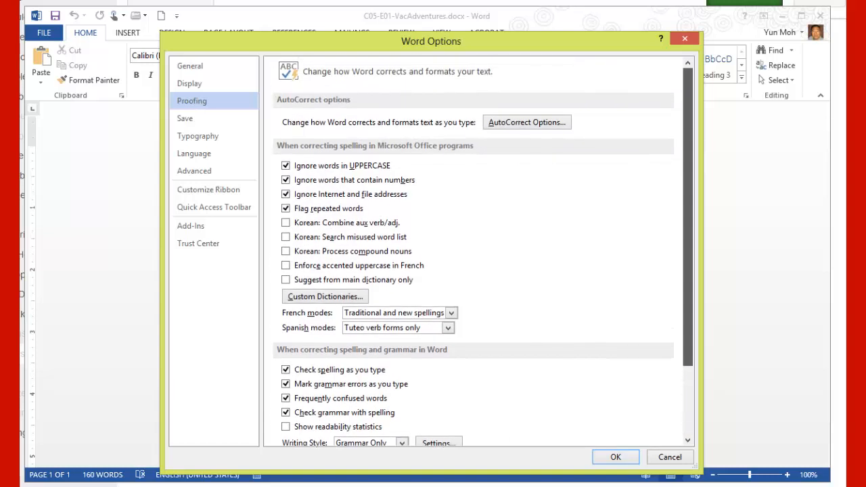
pyautogui.scroll(-3, 474, 250)
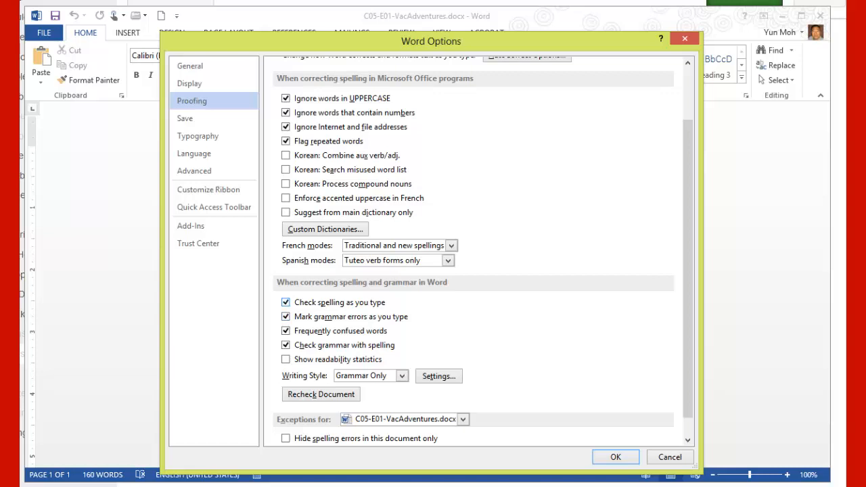
pyautogui.scroll(-1, 473, 250)
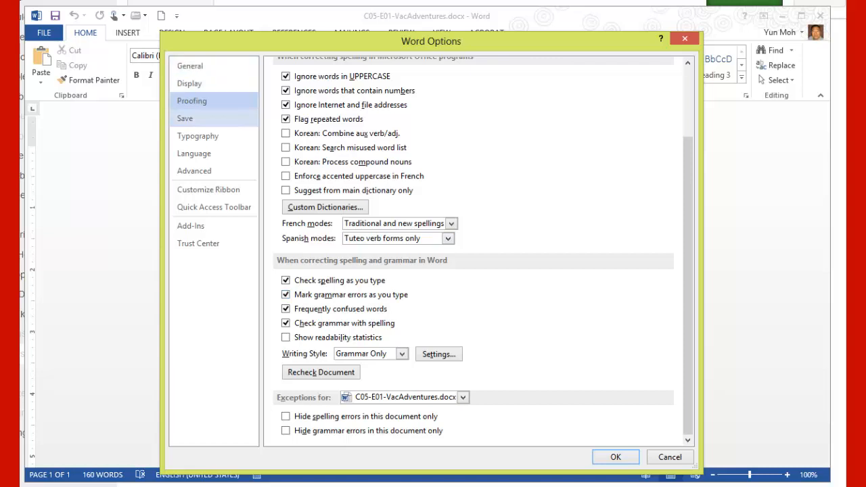
pyautogui.scroll(3, 473, 250)
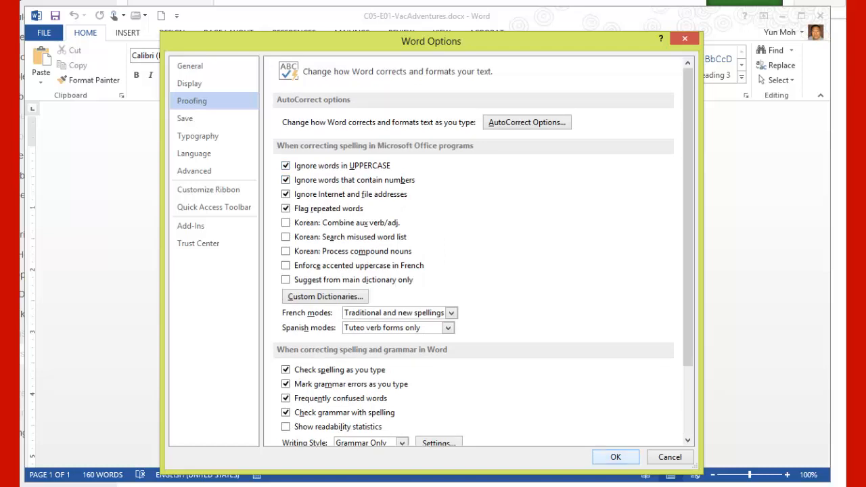
pyautogui.click(614, 456)
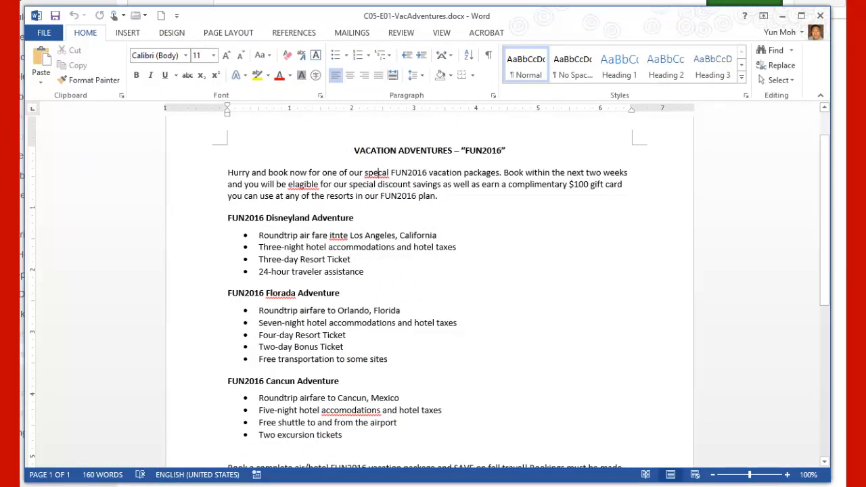
# Examine the words flagged as misspelled throughout the vacation document, from the opening paragraph to the closing one.
pyautogui.click(378, 172)
pyautogui.click(345, 235)
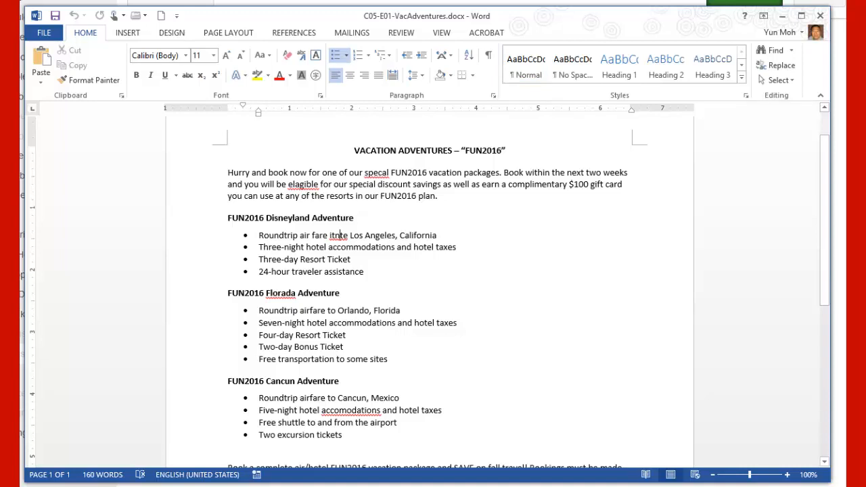
pyautogui.click(288, 292)
pyautogui.click(347, 410)
pyautogui.scroll(-6, 348, 410)
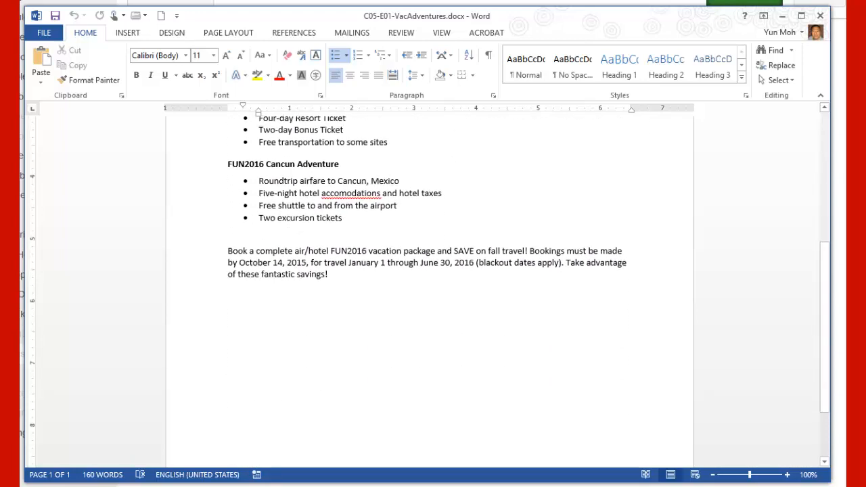
pyautogui.scroll(3, 347, 410)
pyautogui.scroll(-6, 347, 410)
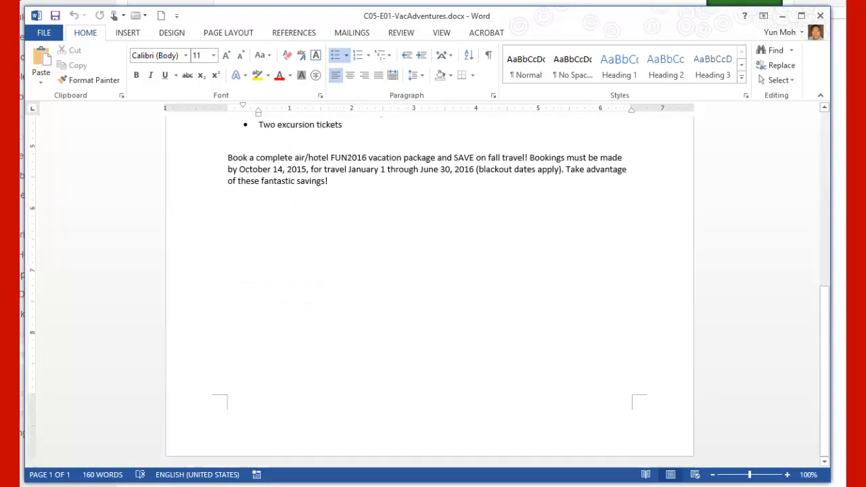
pyautogui.scroll(10, 347, 409)
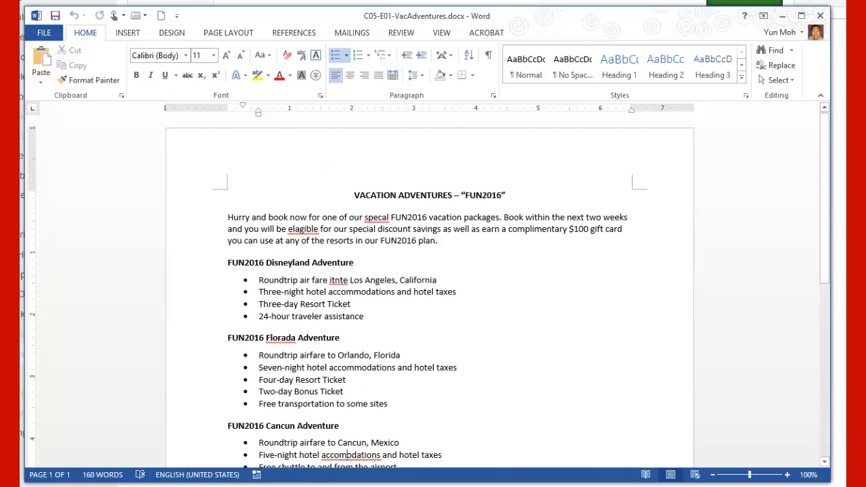
pyautogui.click(302, 228)
pyautogui.click(366, 217)
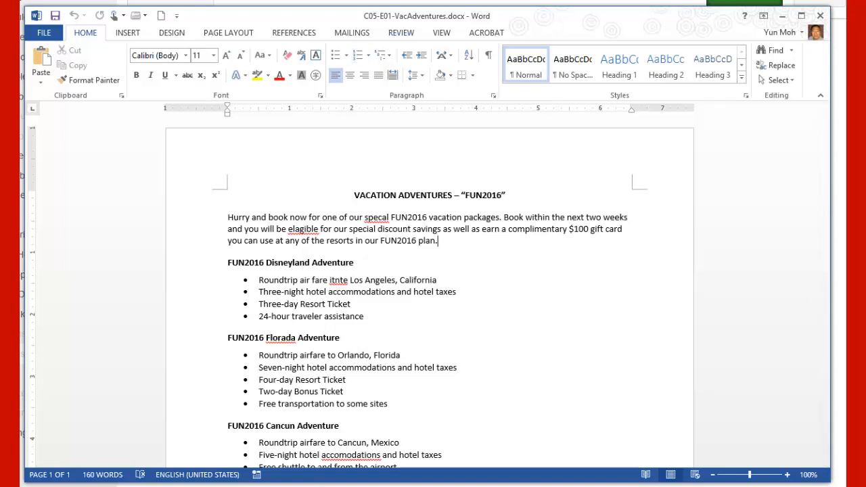
# Start the Spelling & Grammar check and bring up the suggestions for "specal" in the opening paragraph.
pyautogui.click(401, 32)
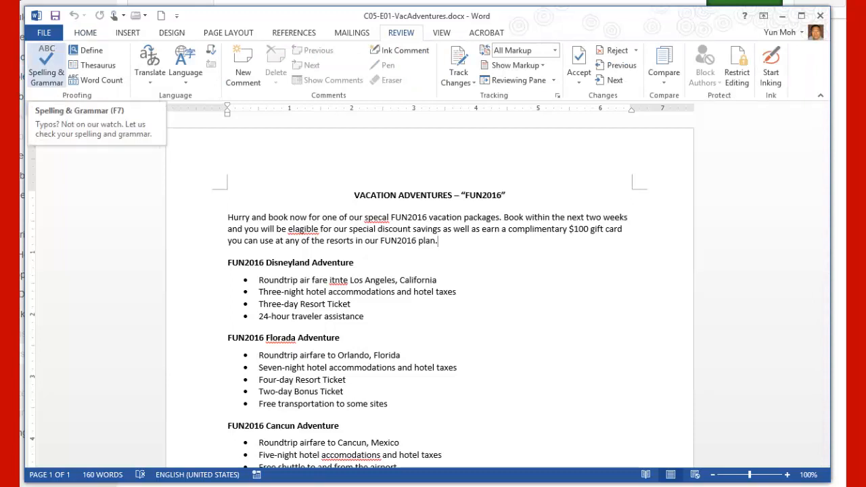
pyautogui.click(47, 67)
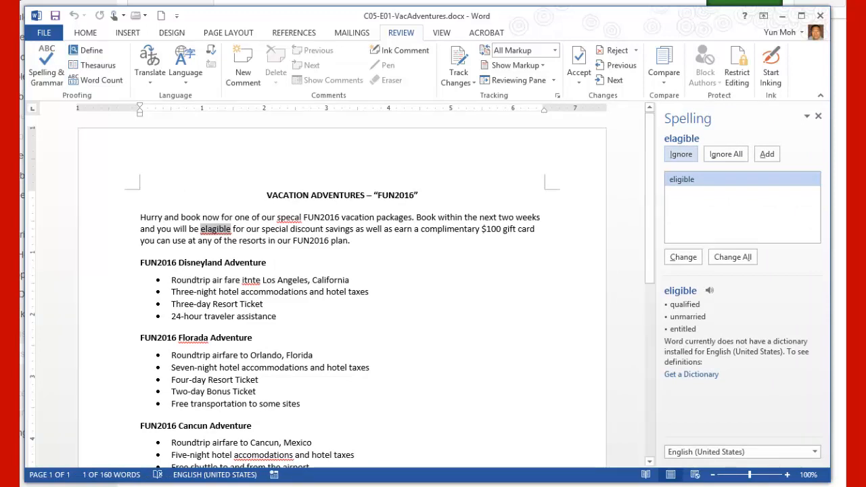
pyautogui.click(290, 218)
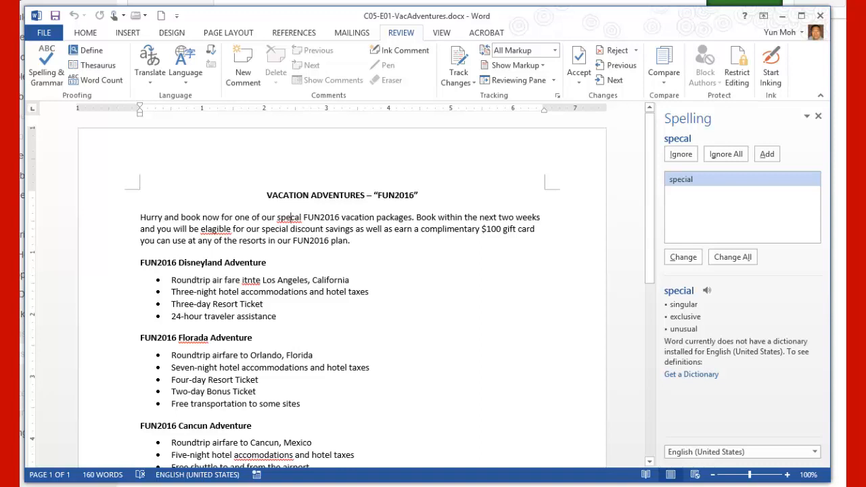
pyautogui.click(201, 217)
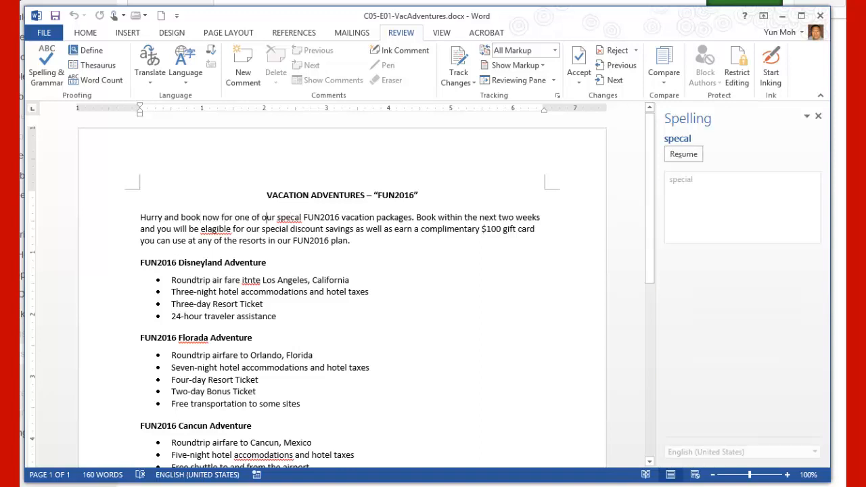
pyautogui.click(290, 217)
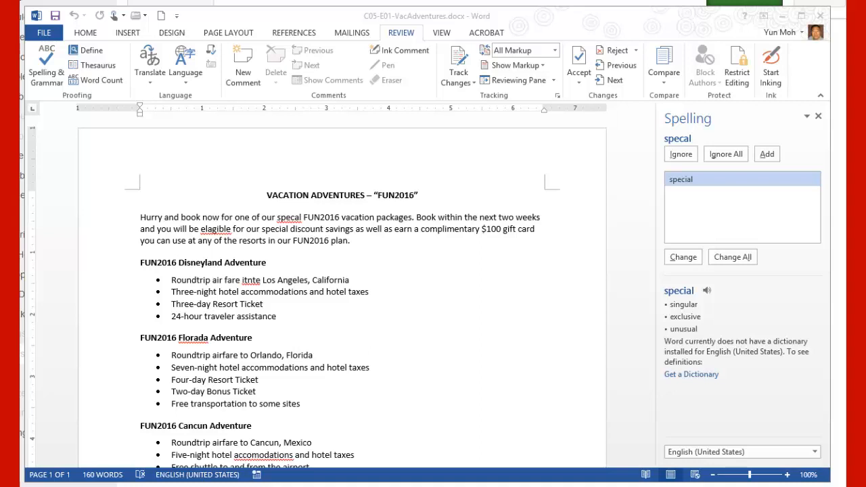
# Compare the spelling suggestions for "specal" and "elagible" in the opening paragraph and "Florada" in the second adventure heading.
pyautogui.click(290, 217)
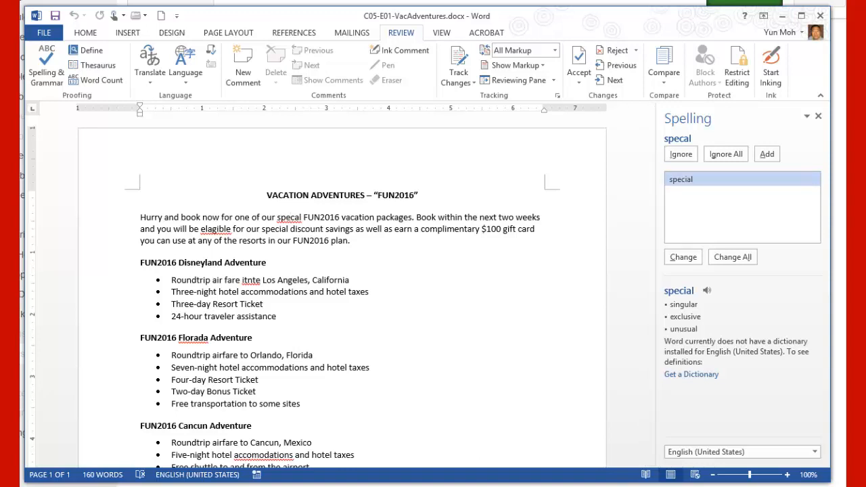
pyautogui.click(206, 229)
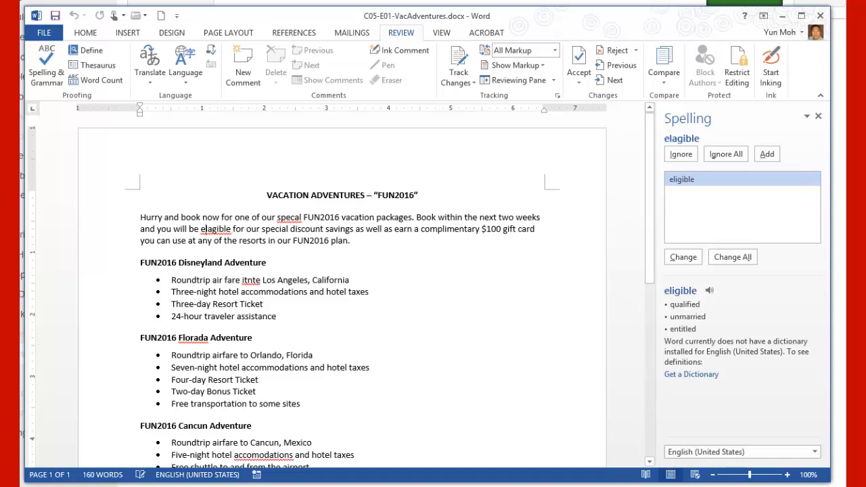
pyautogui.click(194, 338)
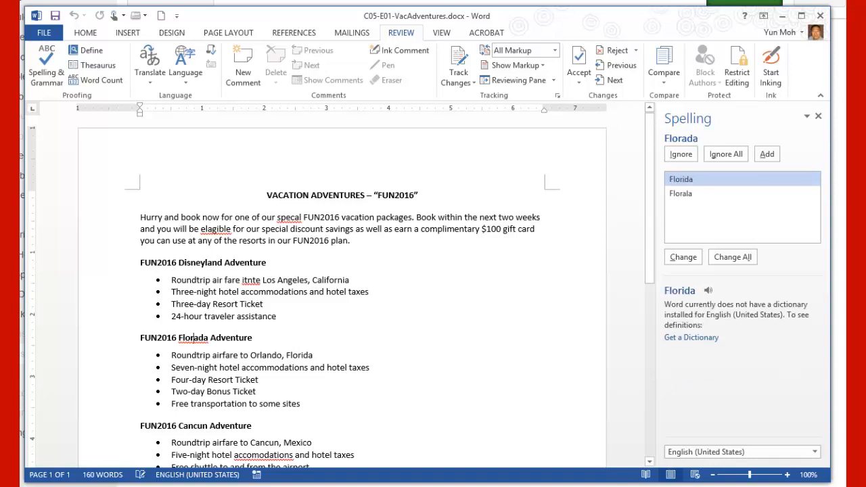
# Correct "specal" to "special" and "elagible" to "eligible" in the opening paragraph using the spelling suggestions.
pyautogui.click(281, 218)
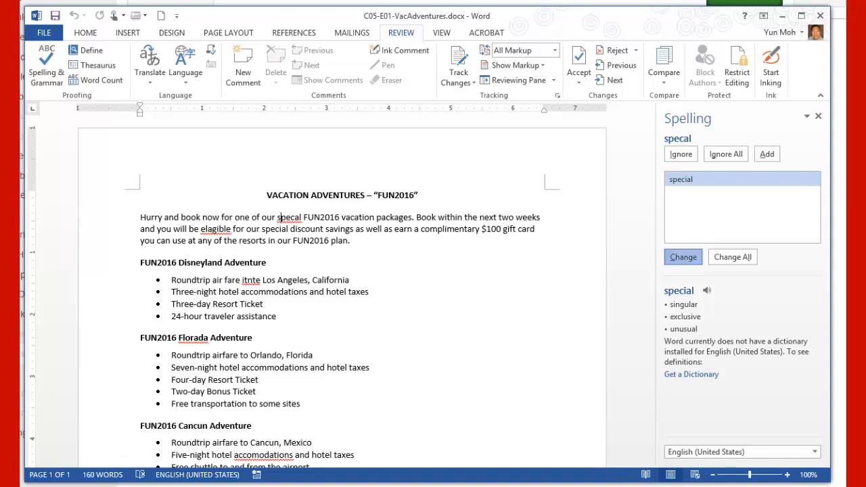
pyautogui.click(682, 257)
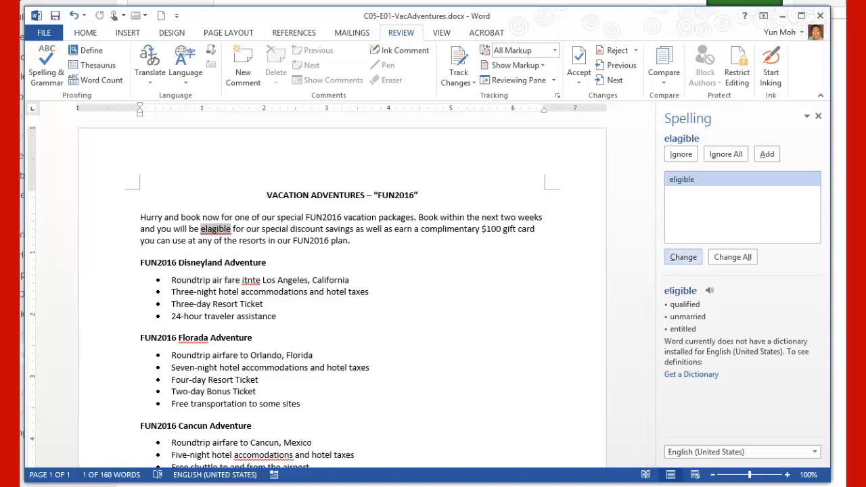
pyautogui.click(683, 257)
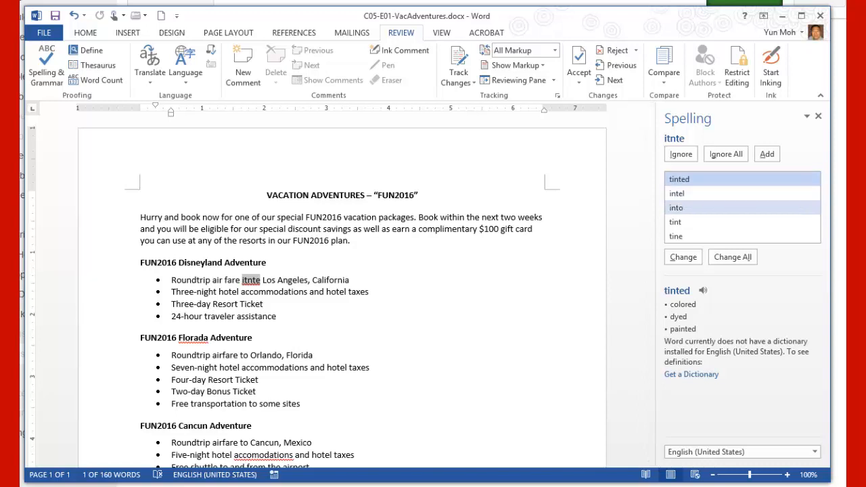
# Replace "itnte" with "into" in the Disneyland airfare bullet and "Florada" with "Florida" in the second adventure heading.
pyautogui.click(676, 208)
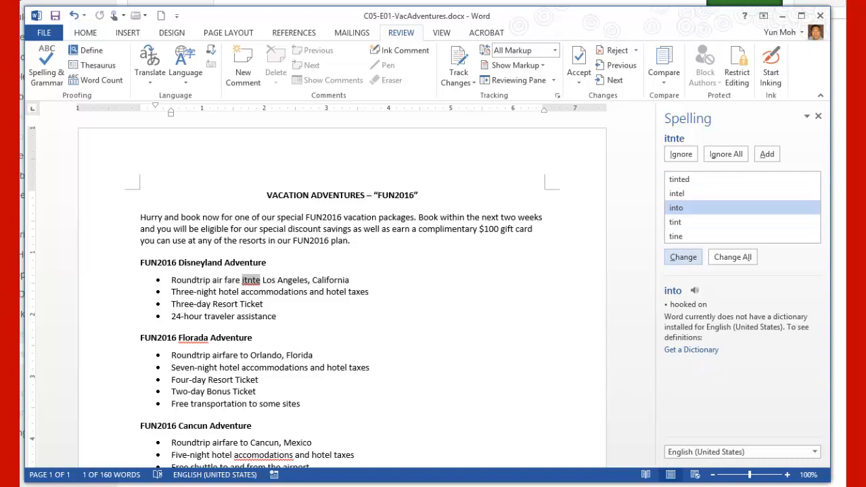
pyautogui.click(683, 257)
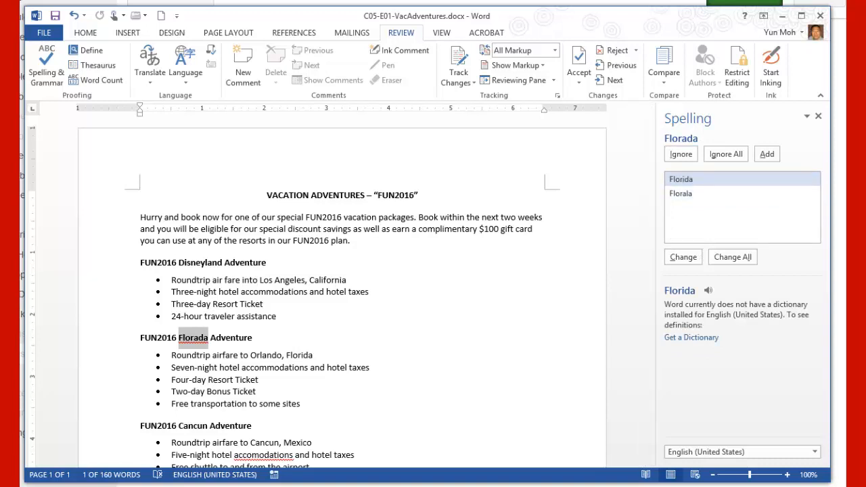
pyautogui.click(683, 257)
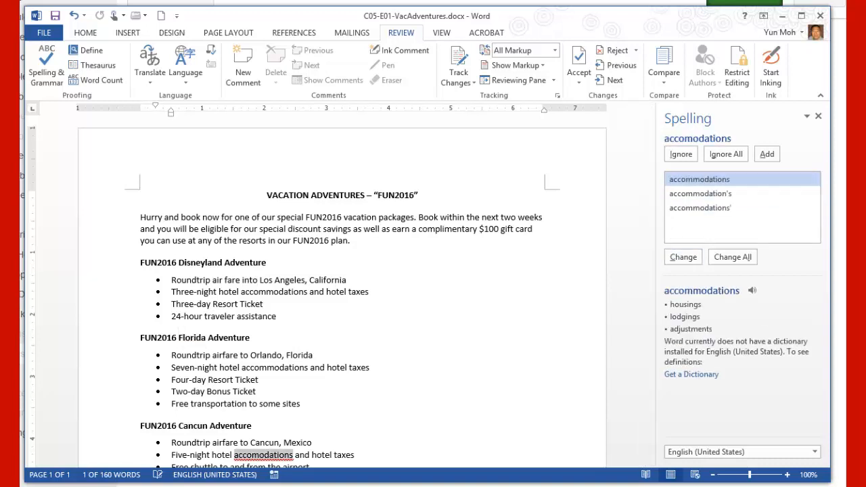
# Correct "accomodations" to "accommodations" in the Cancun hotel bullet and finish the Spelling & Grammar check.
pyautogui.scroll(-5, 342, 290)
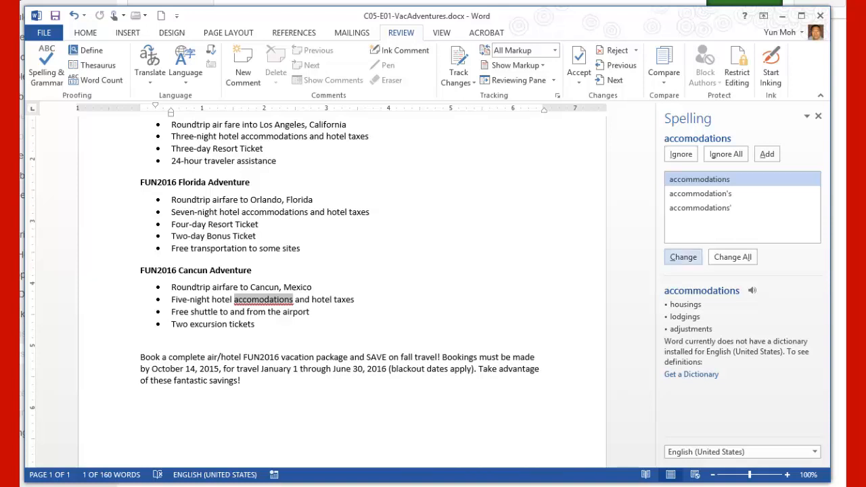
pyautogui.click(683, 257)
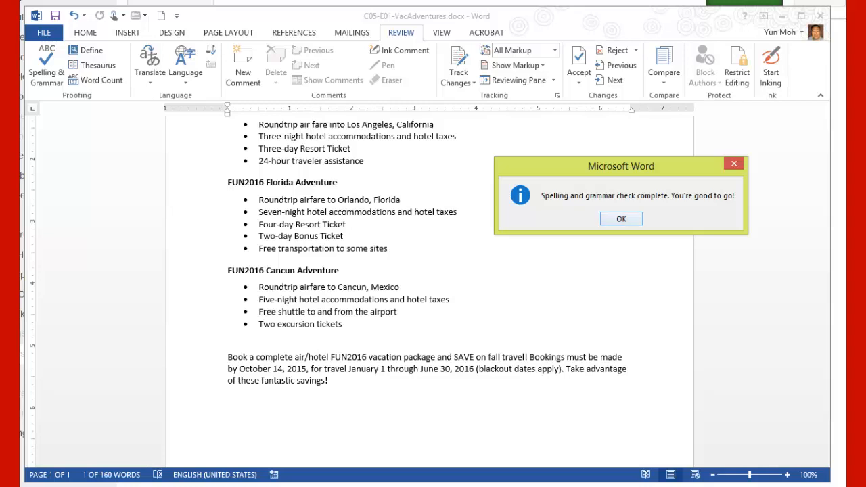
pyautogui.press('Return')
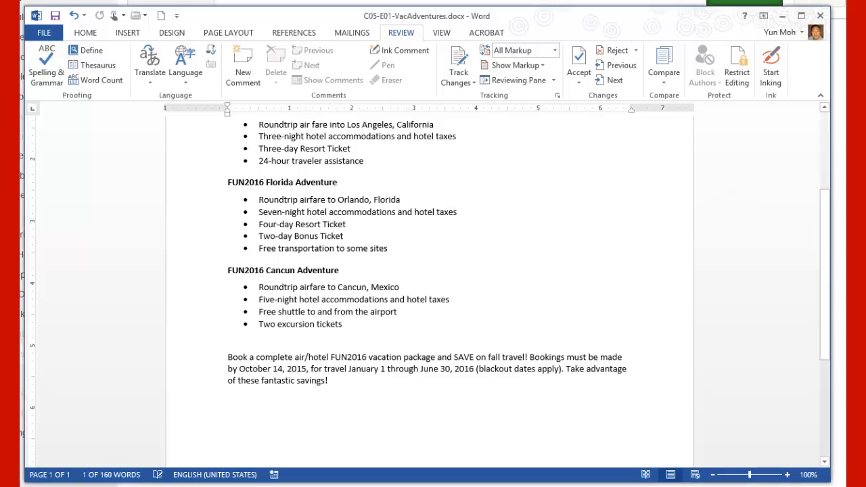